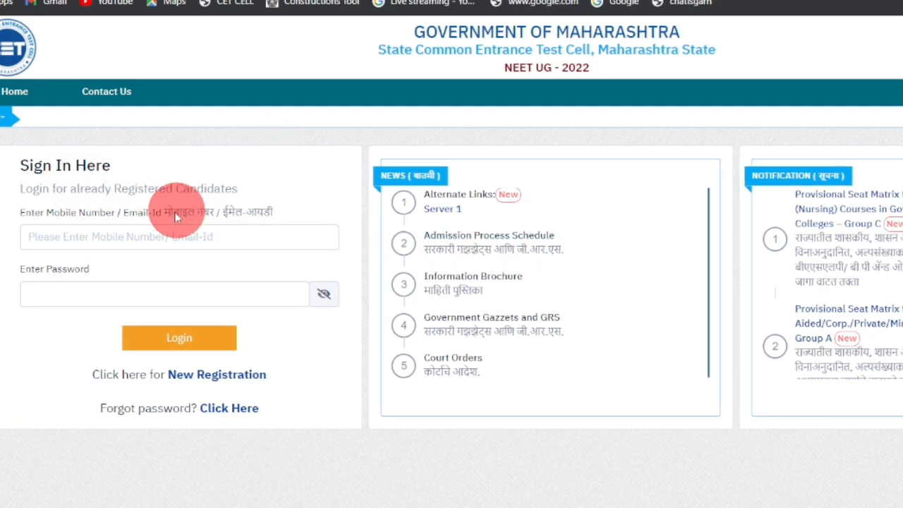
- Sign in to the candidate account with the registered mobile number or e-mail and the account password
left_click(48, 236)
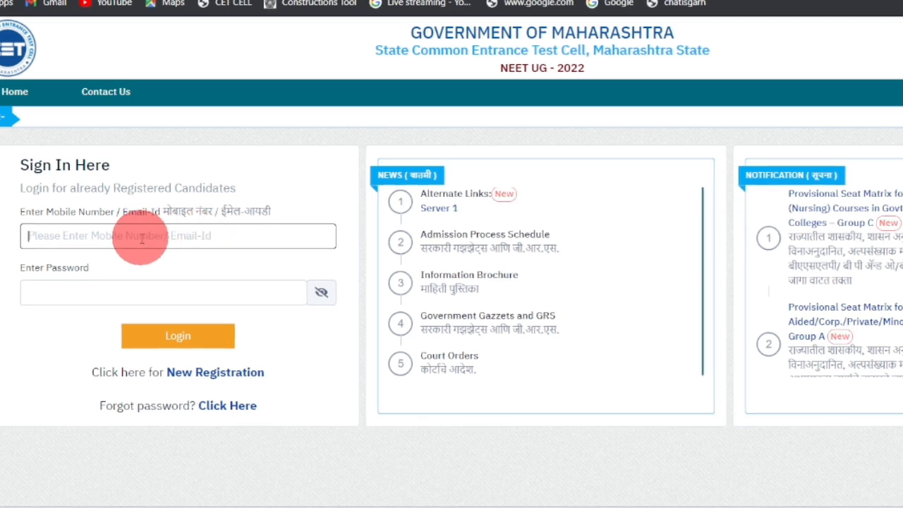
left_click(125, 288)
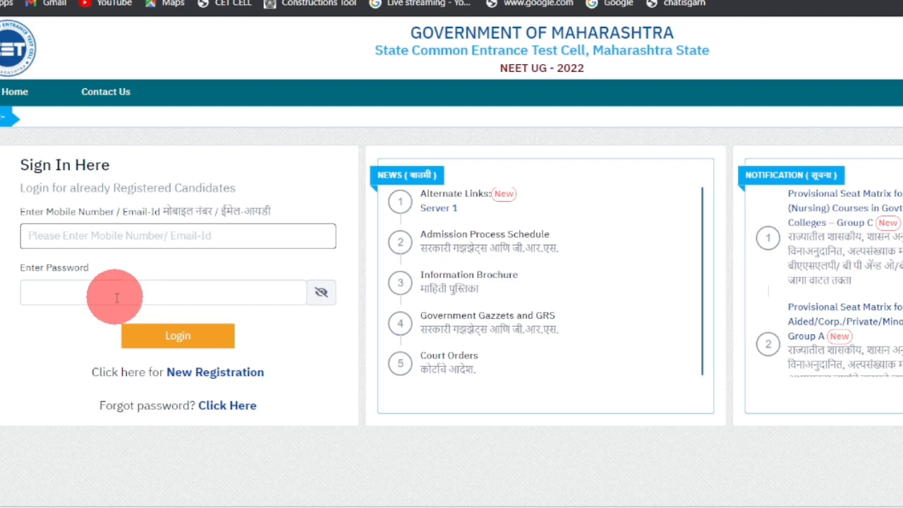
left_click(180, 337)
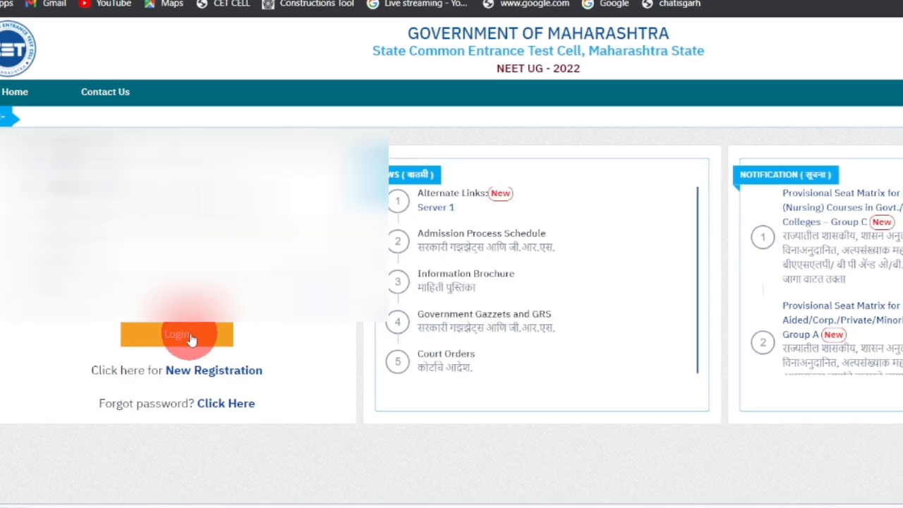
left_click(190, 336)
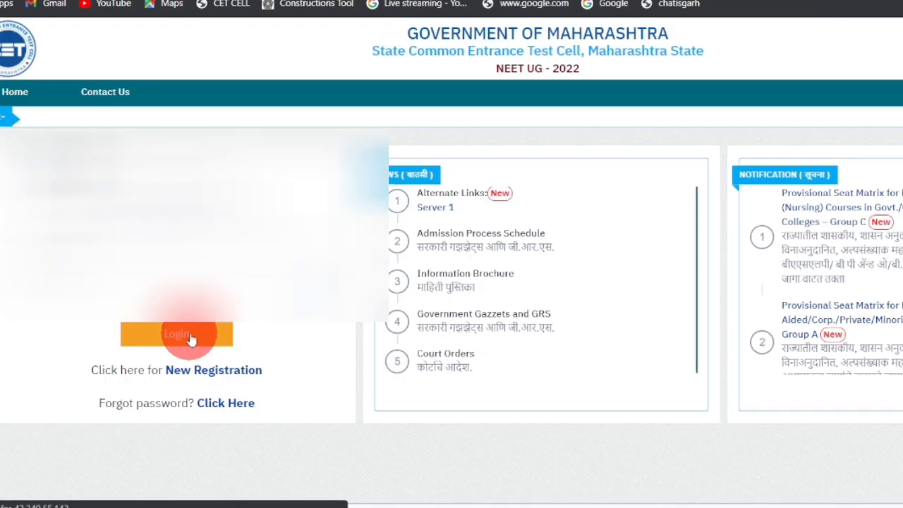
left_click(189, 336)
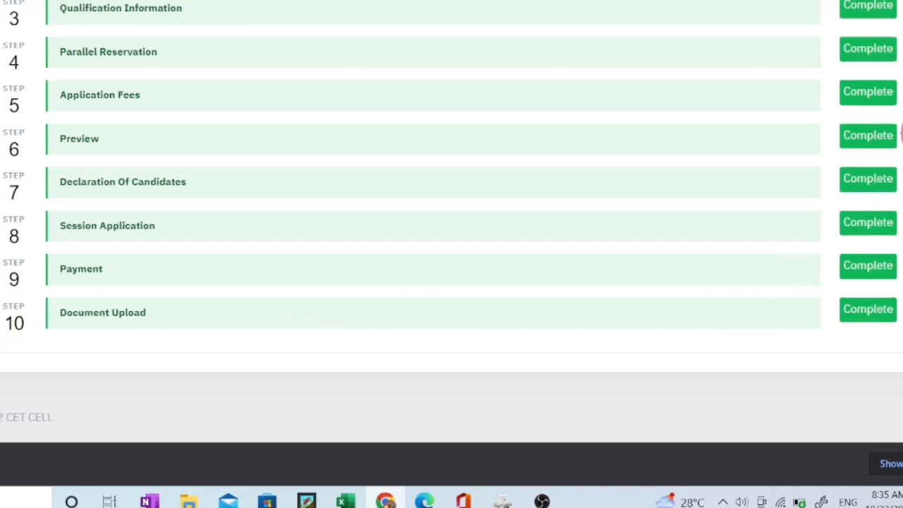
- Check eligibility for the BPTH/BOTH/BASLP/B P&O/B.Sc.Nursing preference round and open preference entry for MBBS/BDS Round 1
scroll(452, 226, "up", 3)
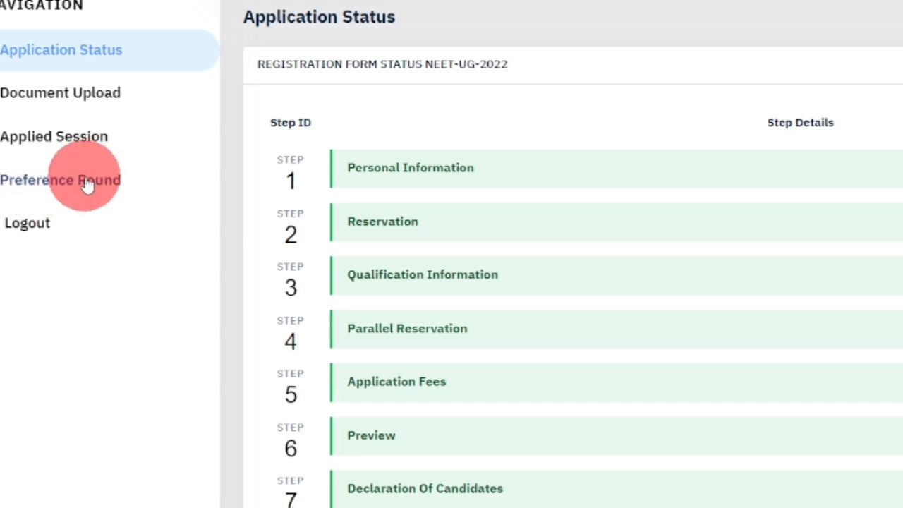
left_click(87, 184)
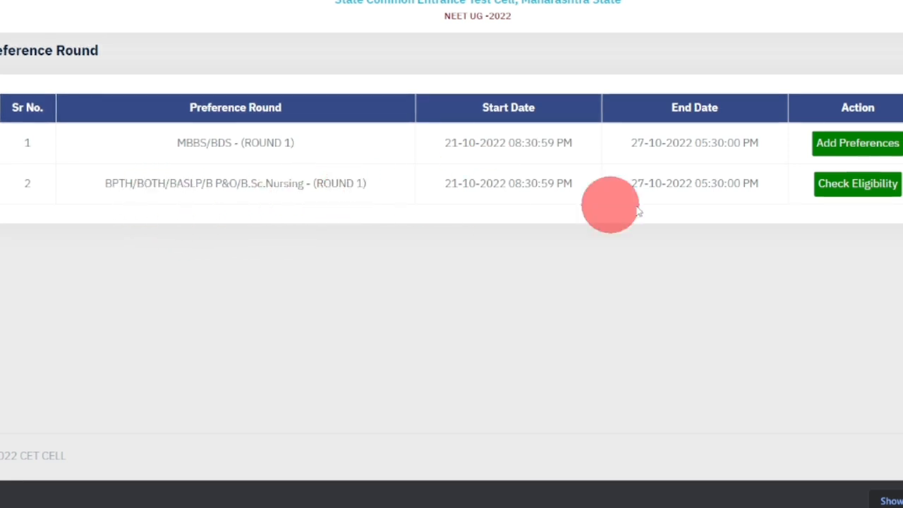
left_click(862, 188)
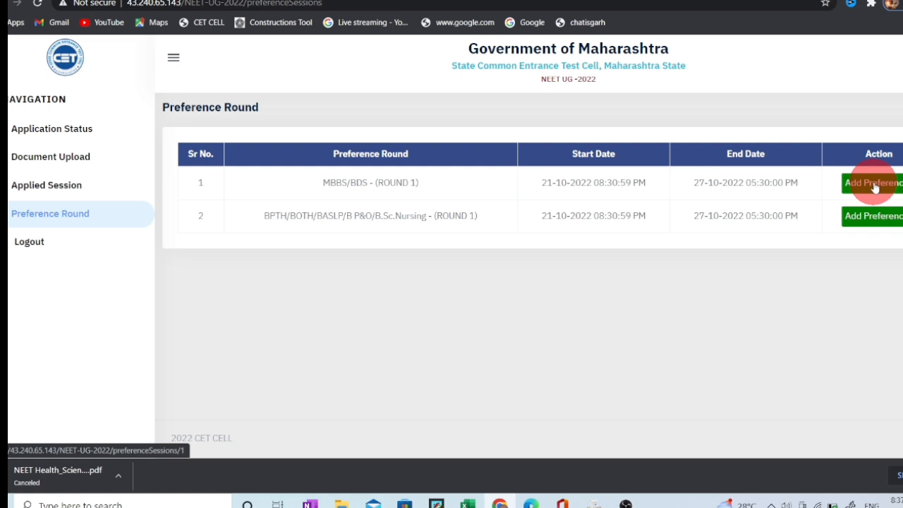
left_click(875, 184)
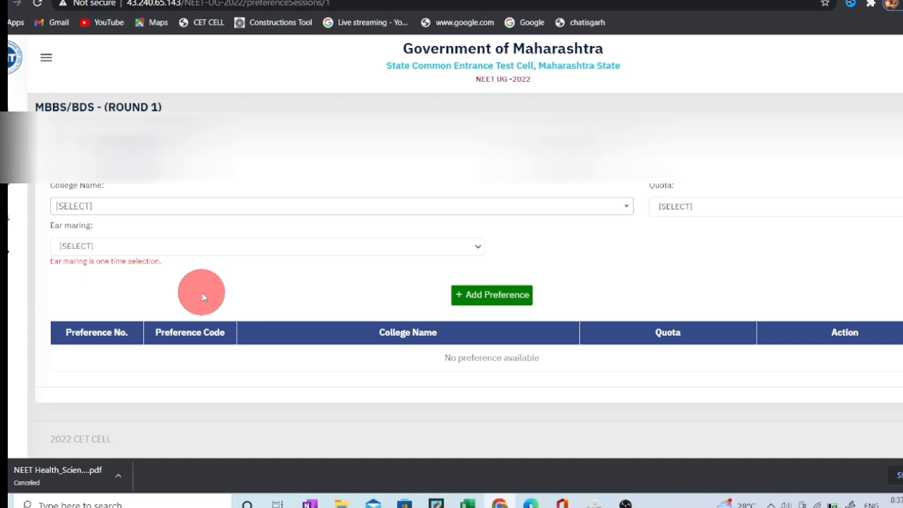
left_click_drag(202, 292, 260, 342)
left_click_drag(260, 325, 332, 273)
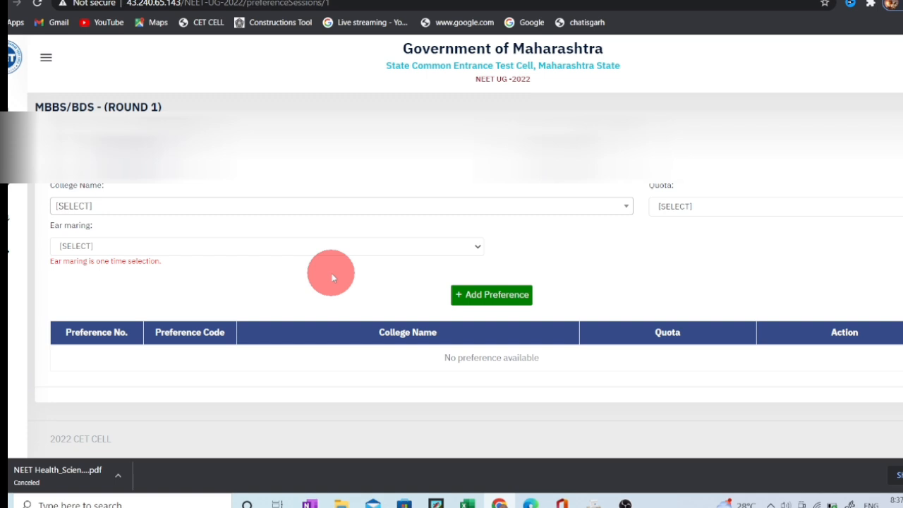
left_click_drag(333, 278, 400, 263)
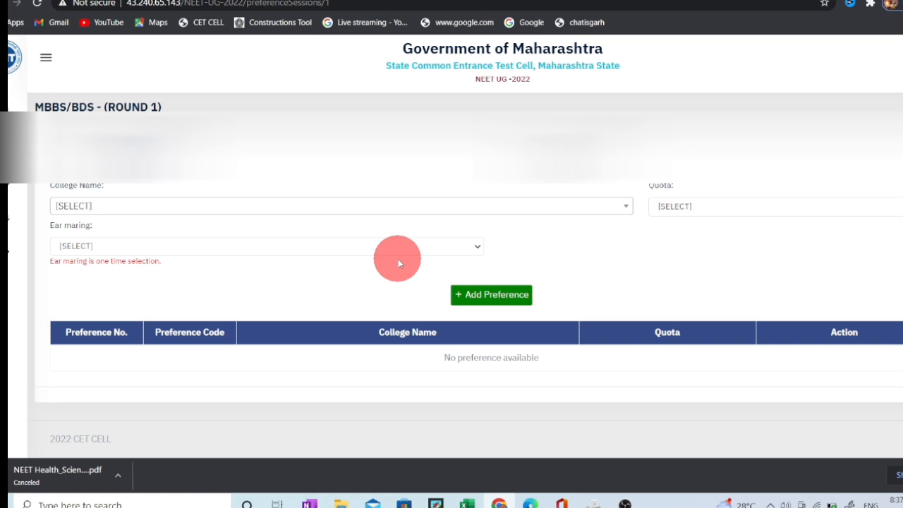
left_click_drag(400, 263, 593, 294)
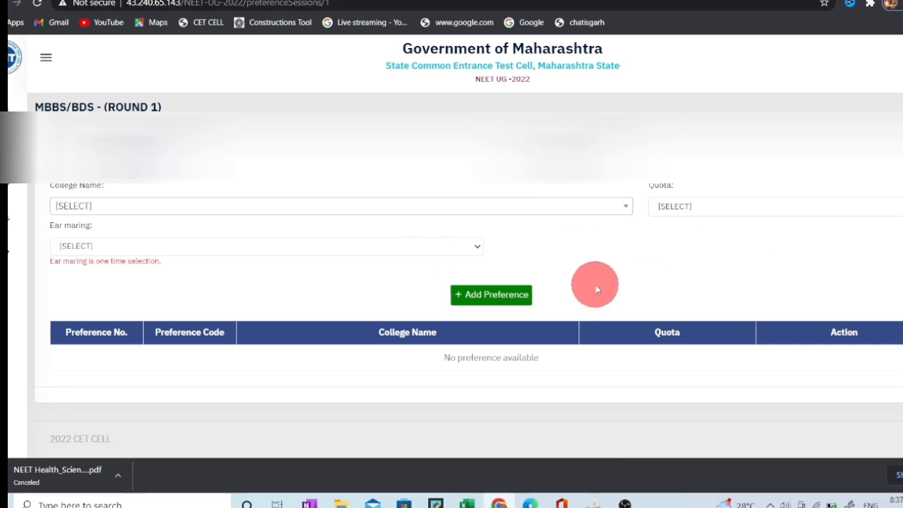
- Choose the college 1103-G. S. MEDICAL COLLEGE, MUMBAI-Corporation with the STATE quota
left_click(612, 206)
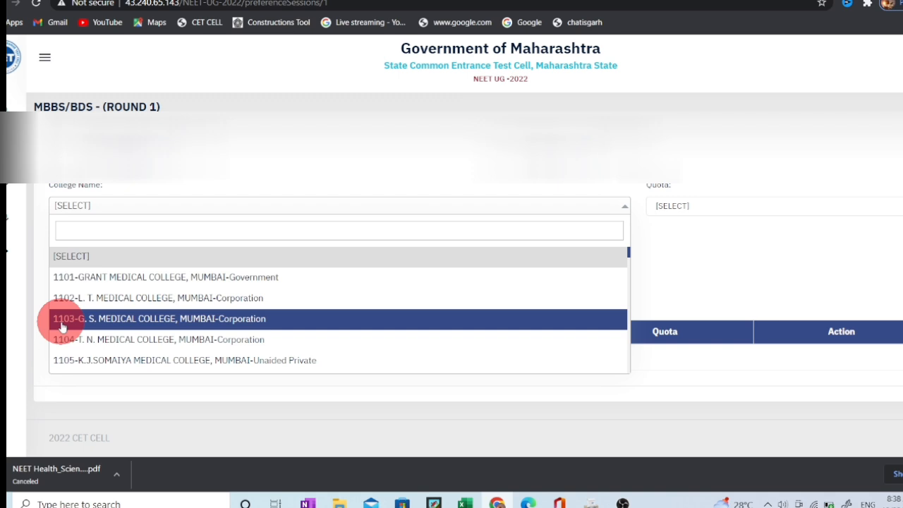
left_click(128, 323)
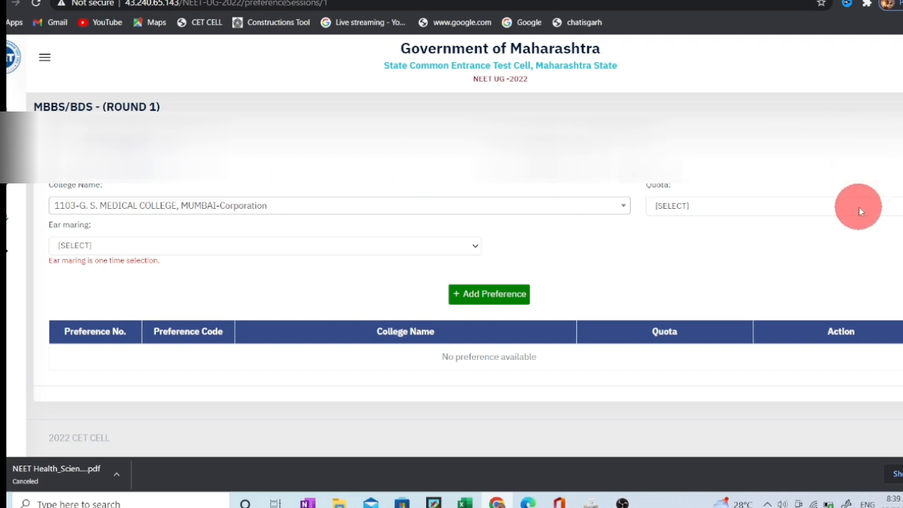
left_click(896, 204)
left_click(899, 204)
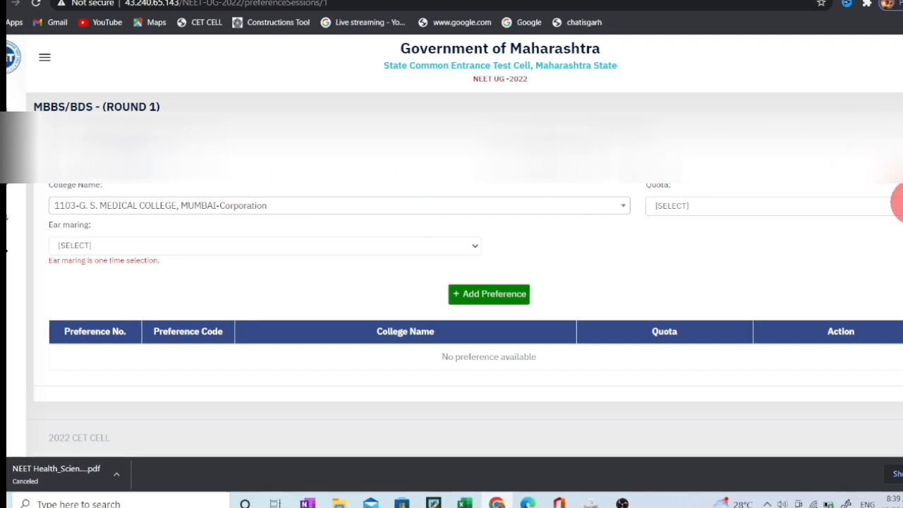
left_click(895, 205)
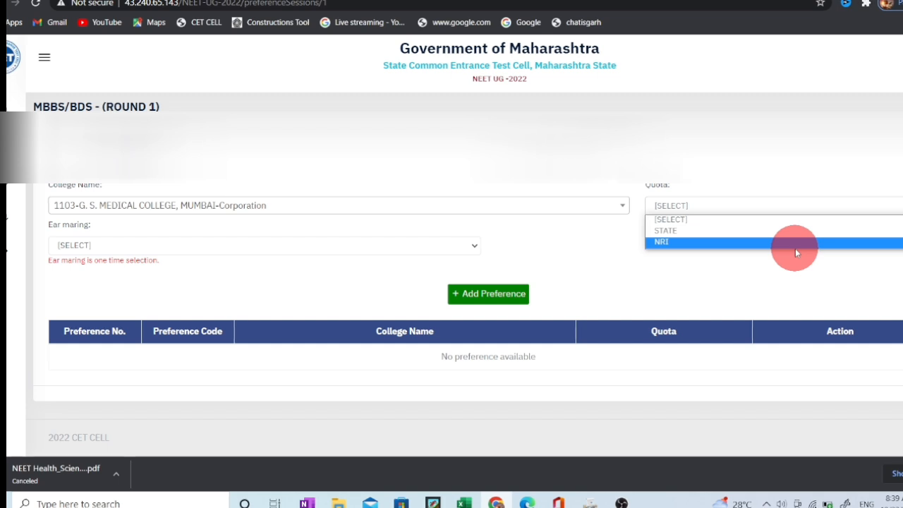
left_click(749, 235)
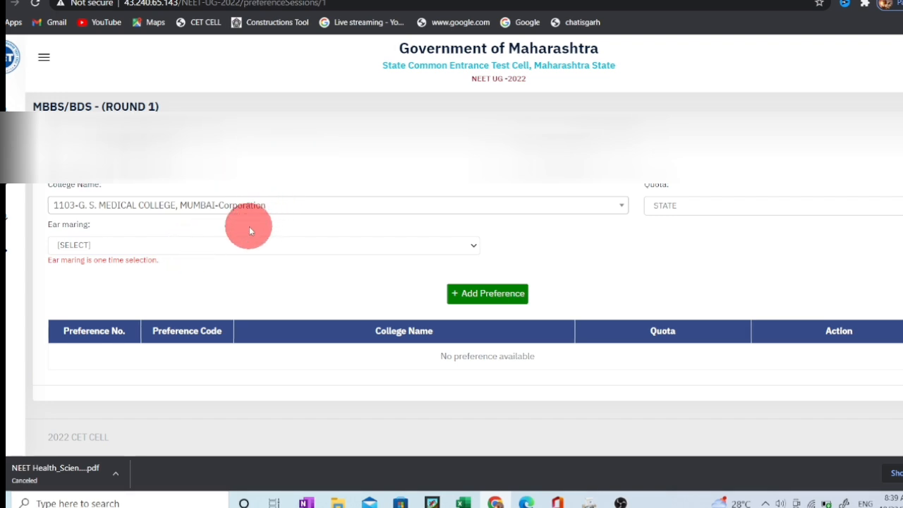
- Try OPEN as the ear marking option, and set it to RESERVED instead
left_click(233, 246)
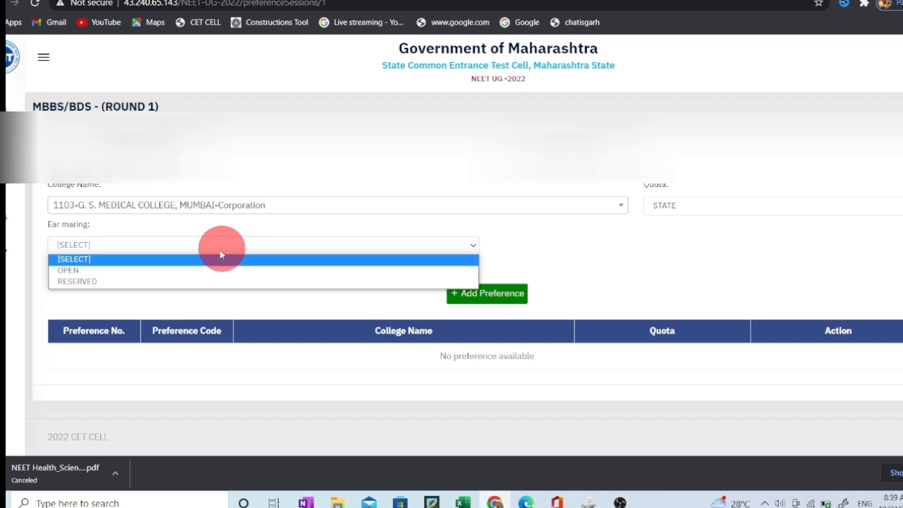
left_click(187, 271)
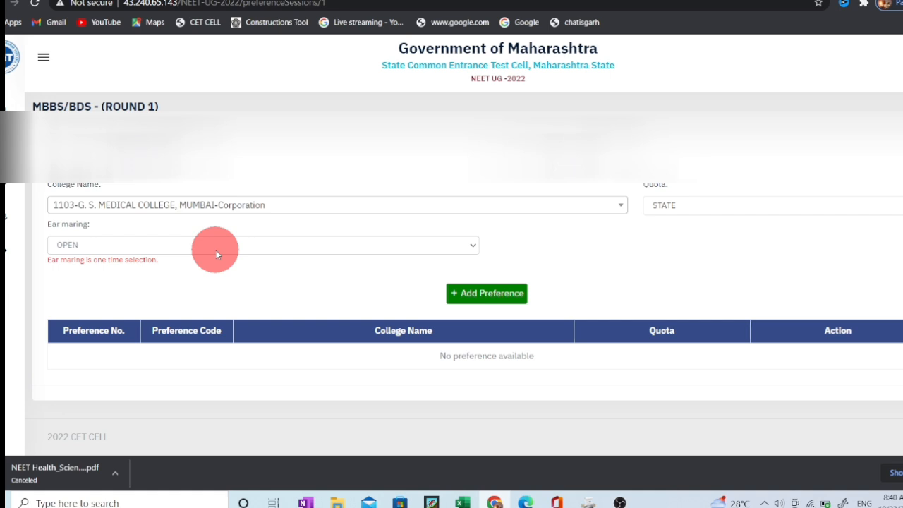
left_click(216, 250)
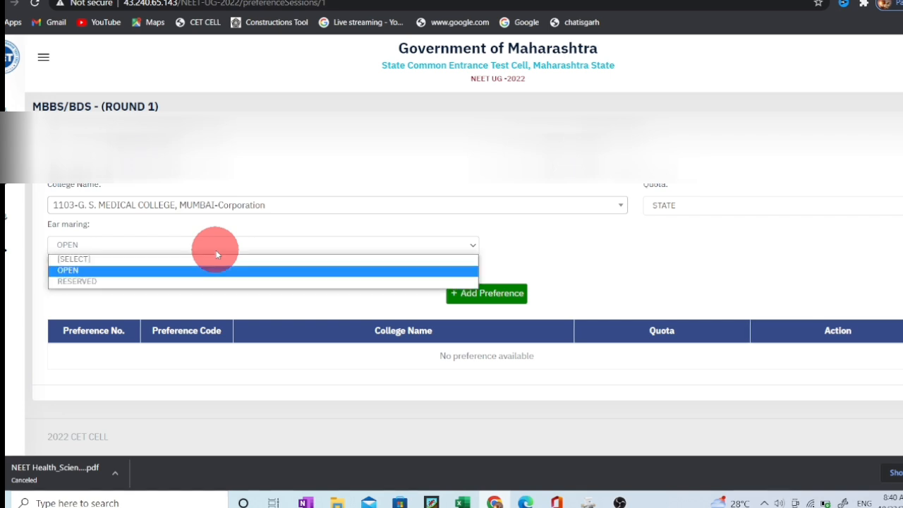
left_click(145, 281)
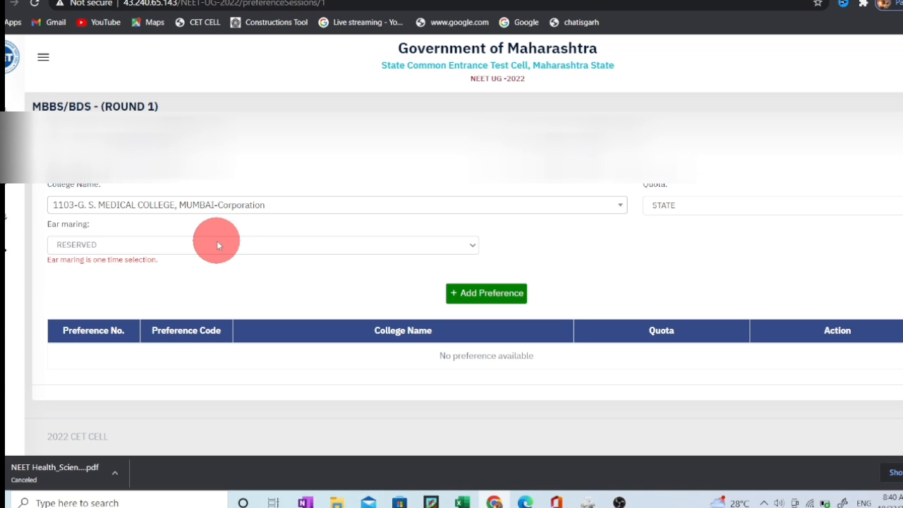
- Reselect college 1103-G. S. MEDICAL COLLEGE, STATE quota and RESERVED ear marking, and add the entry as the first preference
left_click(299, 206)
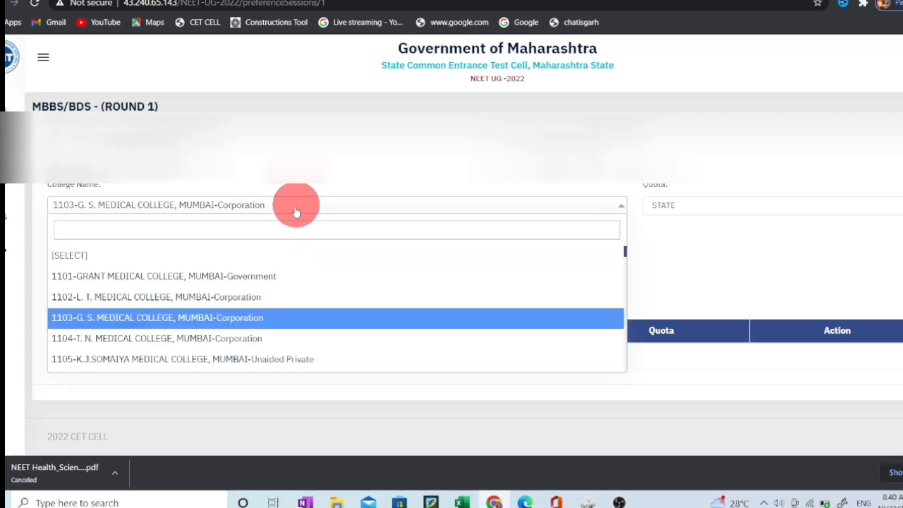
left_click(160, 319)
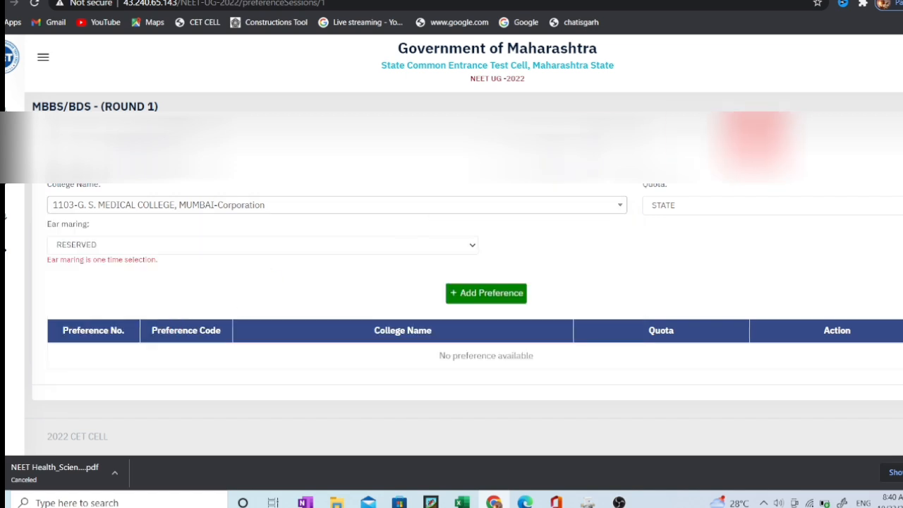
left_click(757, 210)
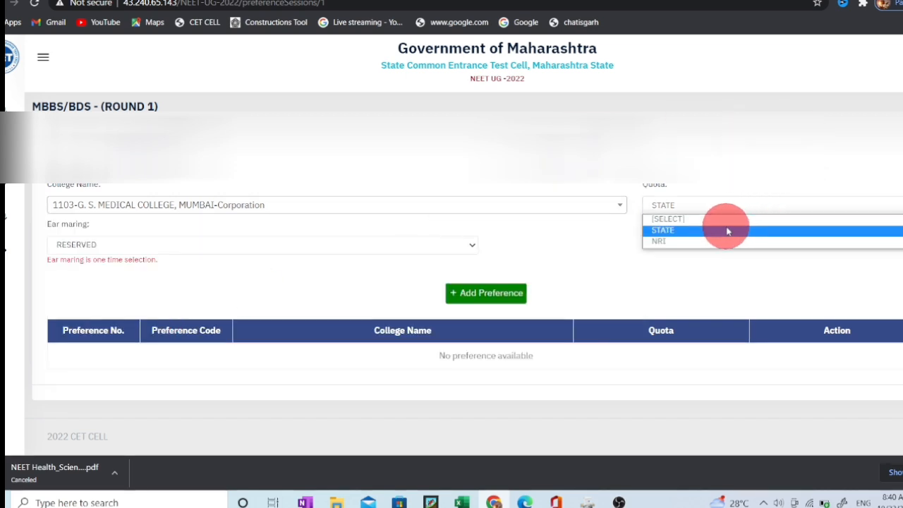
left_click(727, 230)
left_click(416, 247)
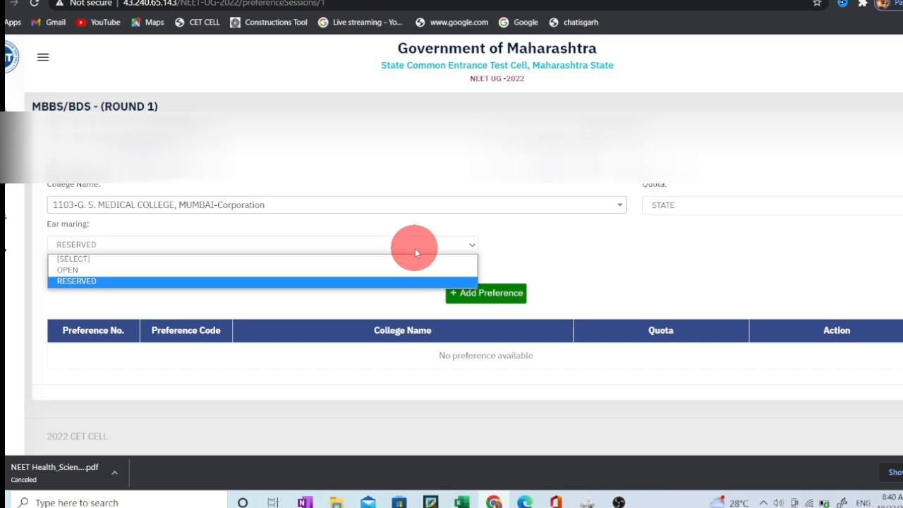
left_click(366, 282)
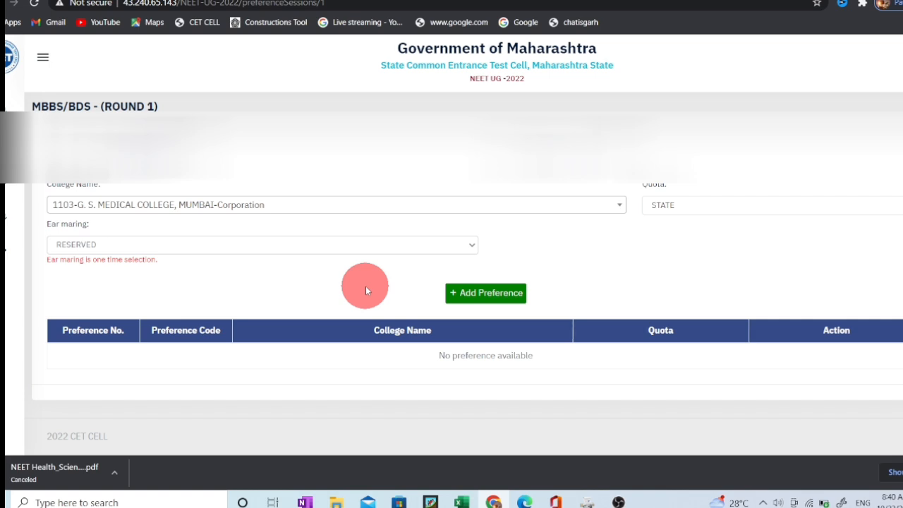
left_click(366, 245)
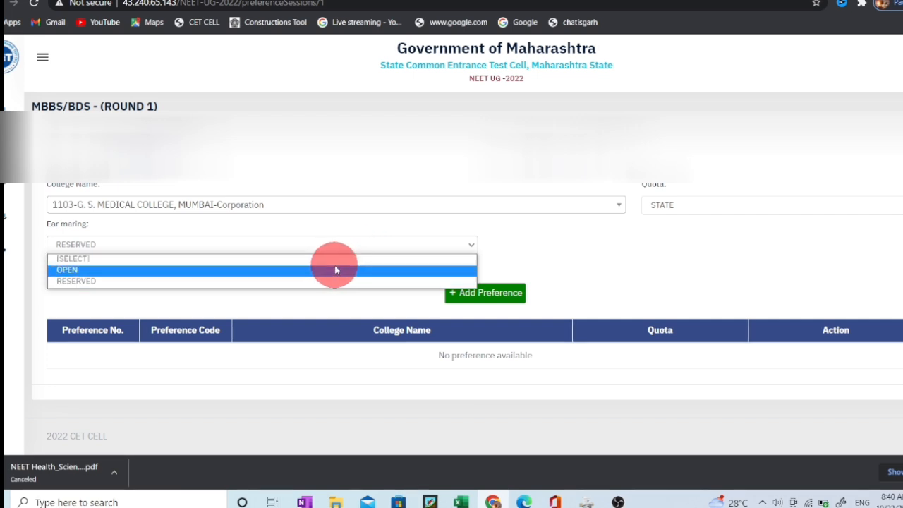
left_click(288, 283)
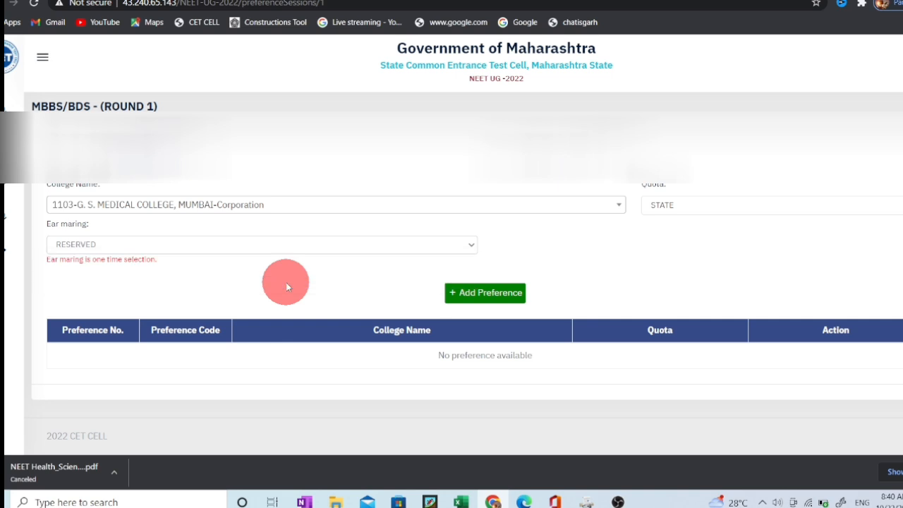
left_click(488, 298)
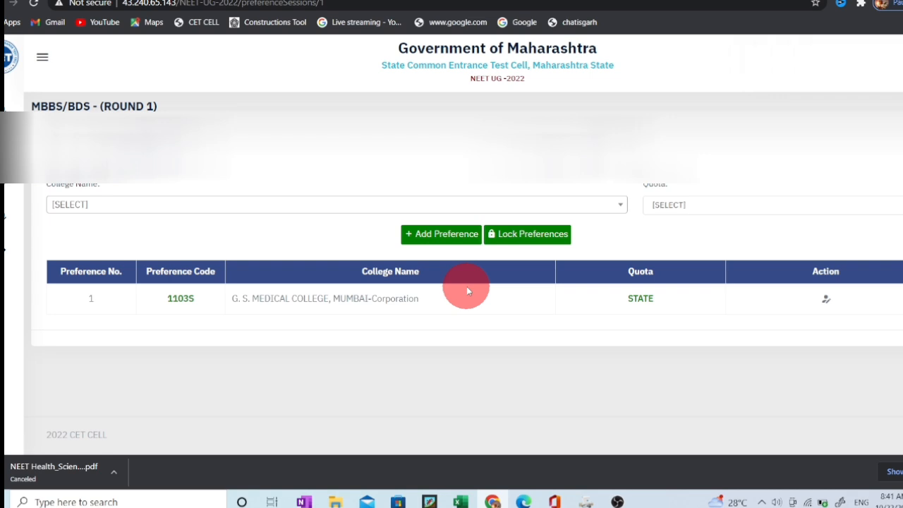
- Add 1104-T. N. MEDICAL COLLEGE, MUMBAI-Corporation with the STATE quota as the second preference
left_click(471, 205)
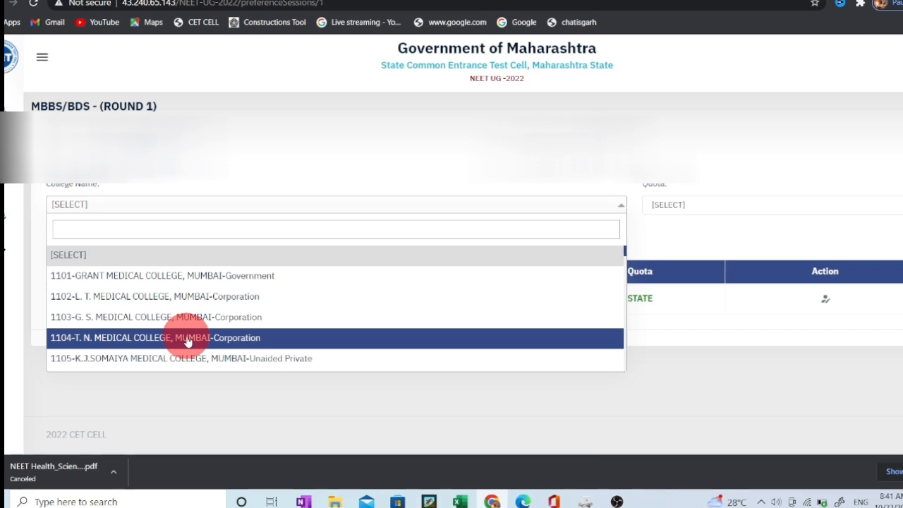
left_click(141, 339)
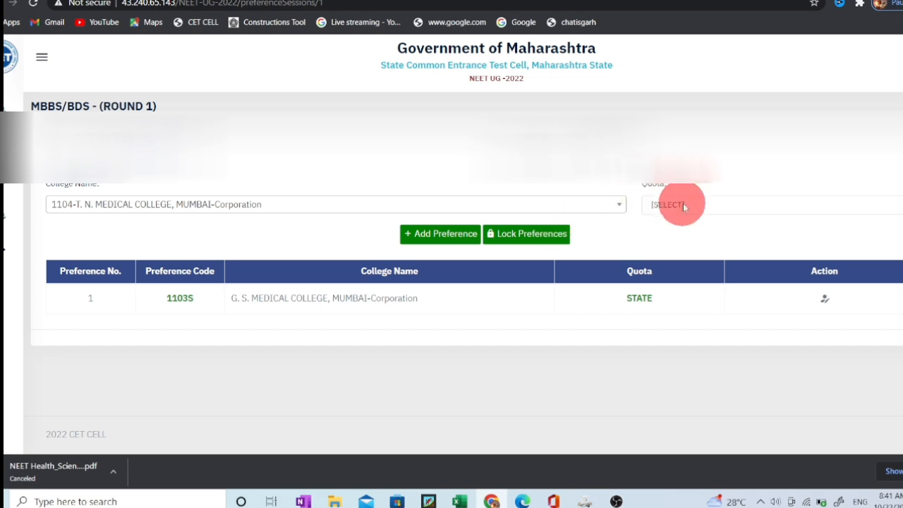
left_click(728, 206)
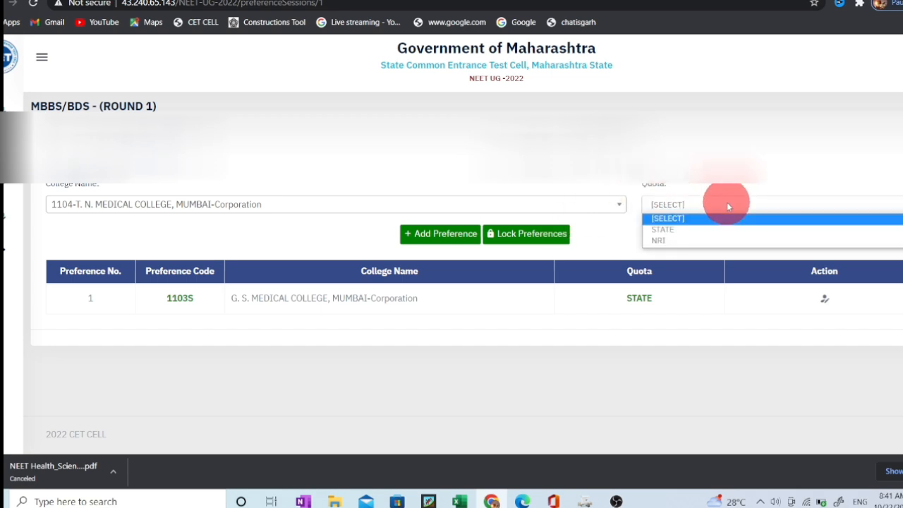
left_click(696, 230)
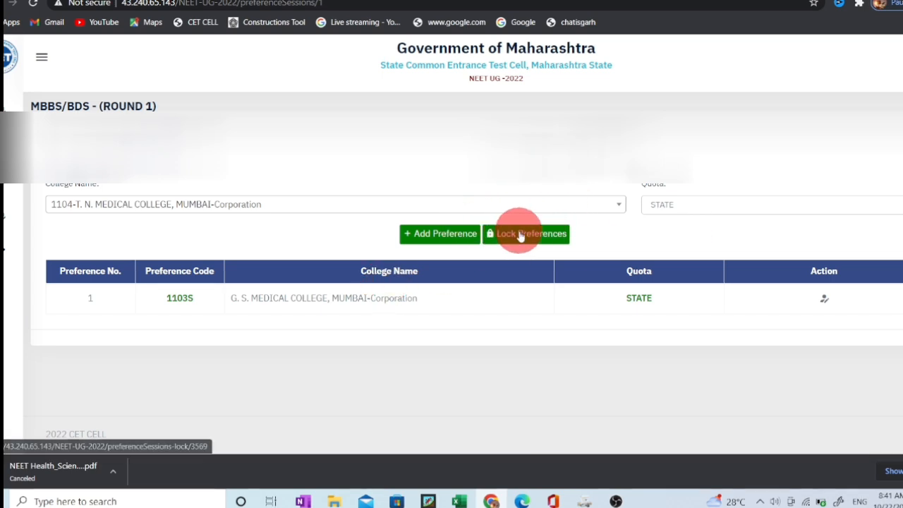
left_click(458, 233)
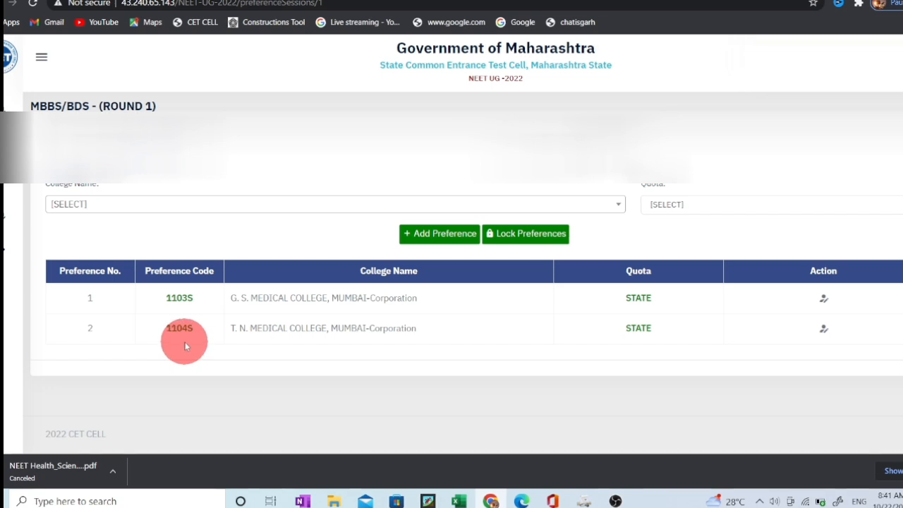
- View the interchange options for the second preference, 1104S, and close them
mouse_move(792, 341)
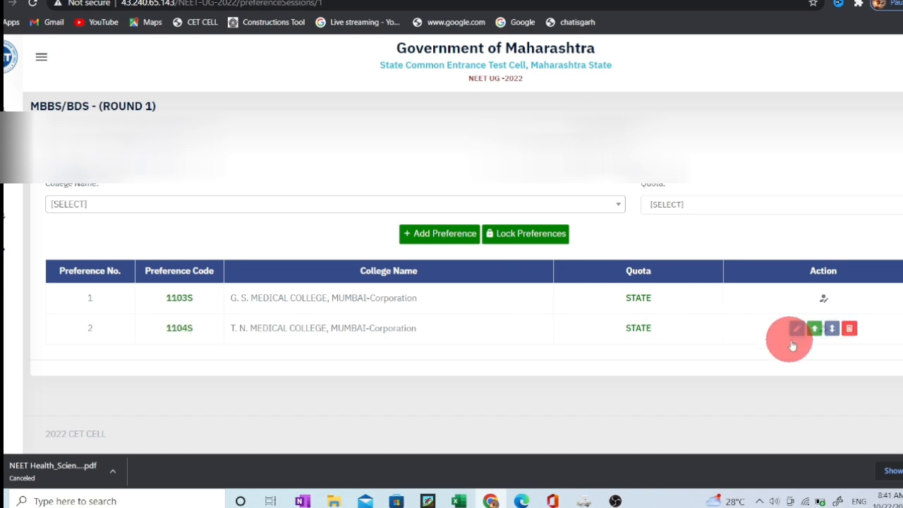
left_click(833, 330)
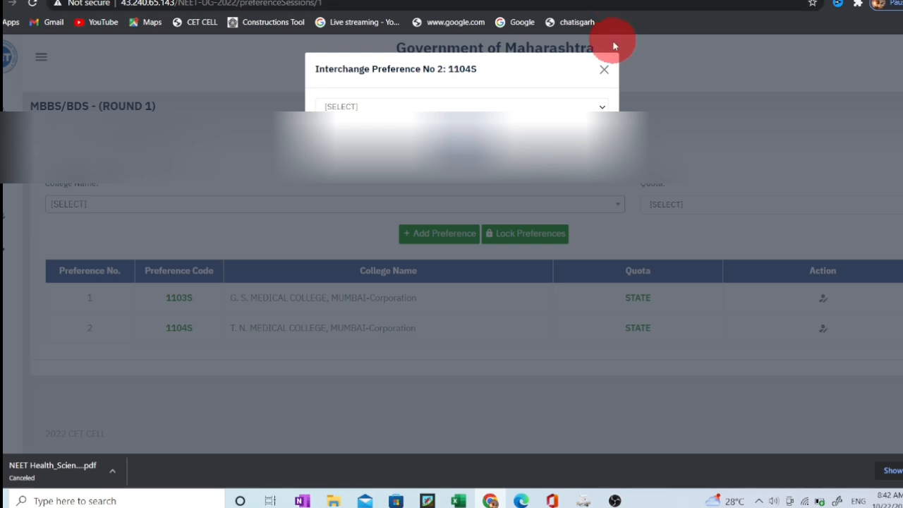
left_click(607, 70)
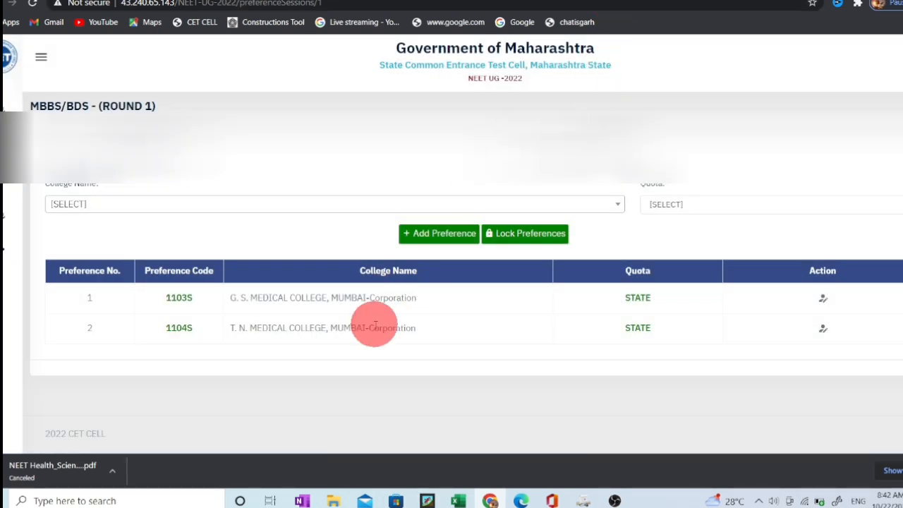
- Open the second preference, 1104S, for editing, view the replacement colleges on offer, and close the edit dialog
mouse_move(776, 327)
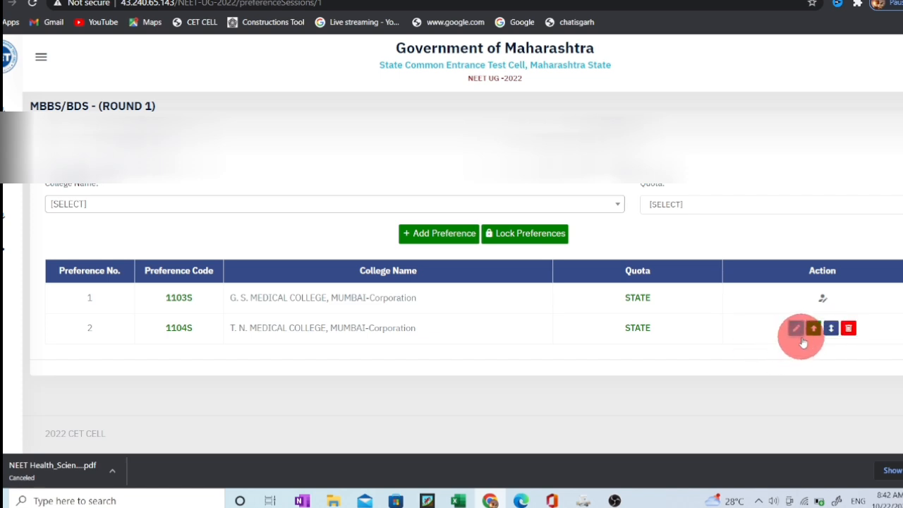
left_click(796, 328)
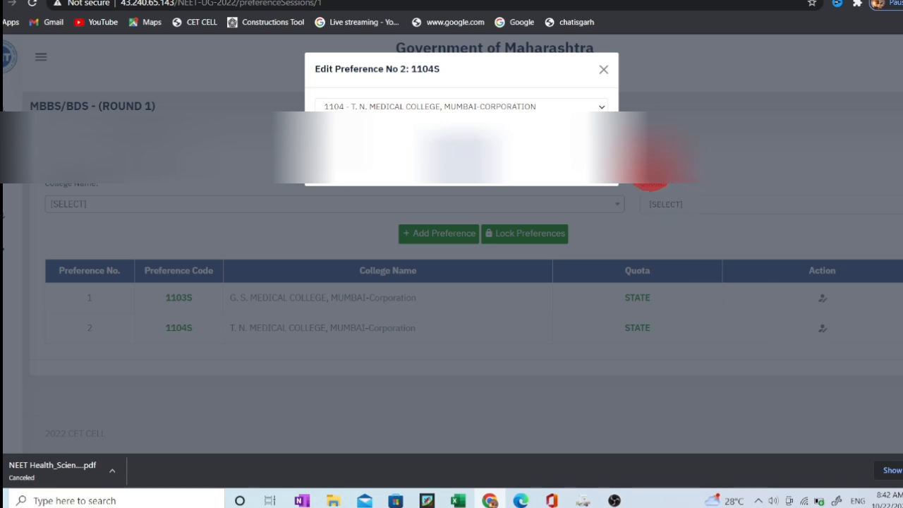
left_click(604, 107)
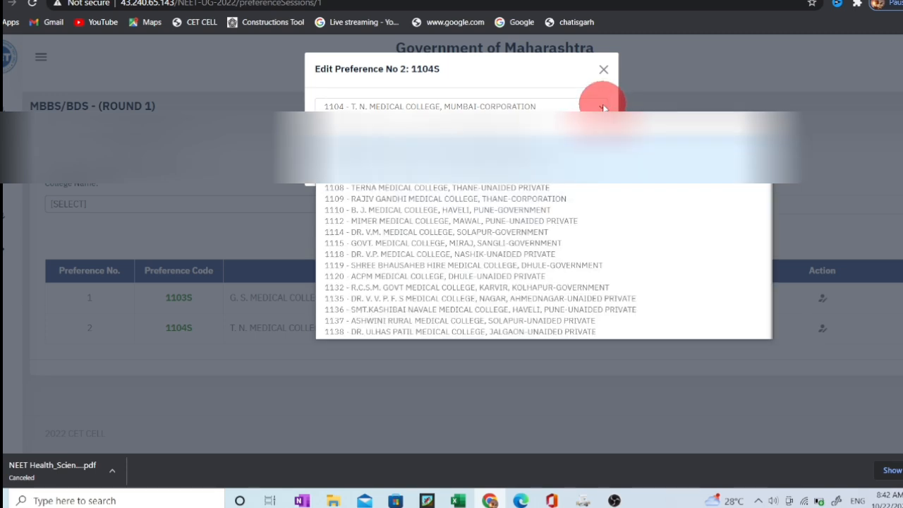
left_click(729, 59)
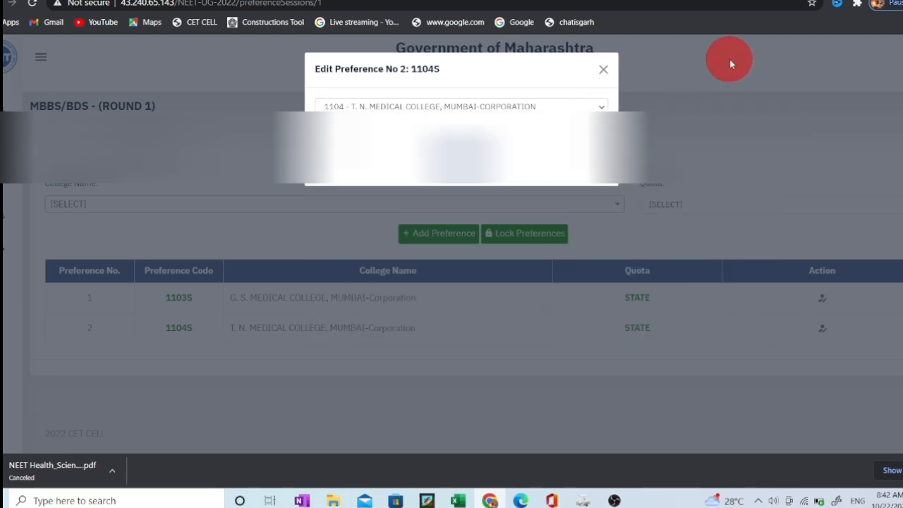
left_click(604, 71)
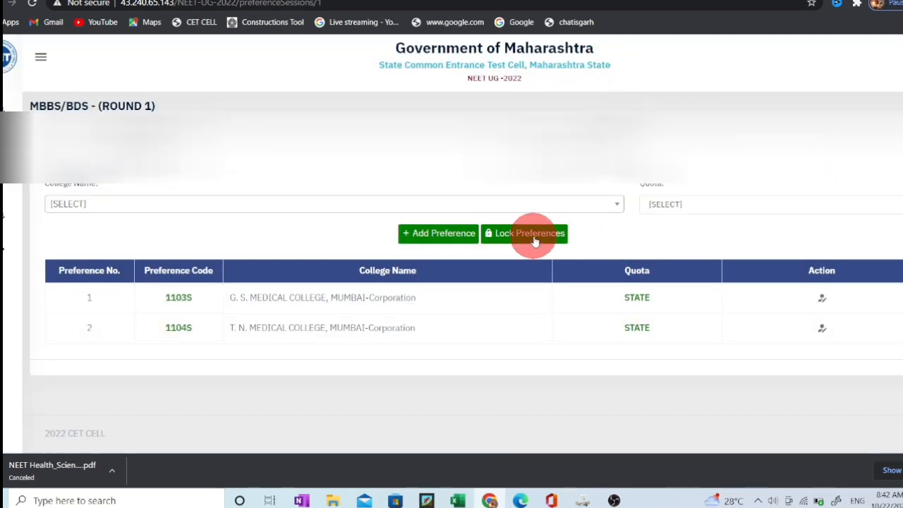
- Look through the full list of MBBS/BDS colleges, down to the last dental college entry, and close the list
left_click(591, 208)
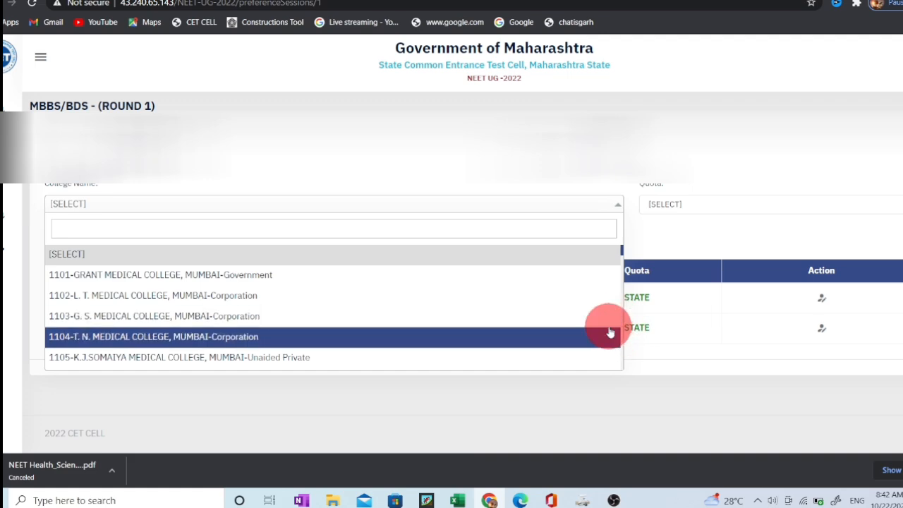
key("Down")
key("Down")
key("Down")
key("Down")
key("Down")
key("Down")
key("Down")
key("Down")
key("Down")
key("Down")
key("Down")
key("Down")
key("Down")
key("Down")
key("Down")
key("Down")
key("Down")
key("Down")
key("Down")
key("Down")
key("Down")
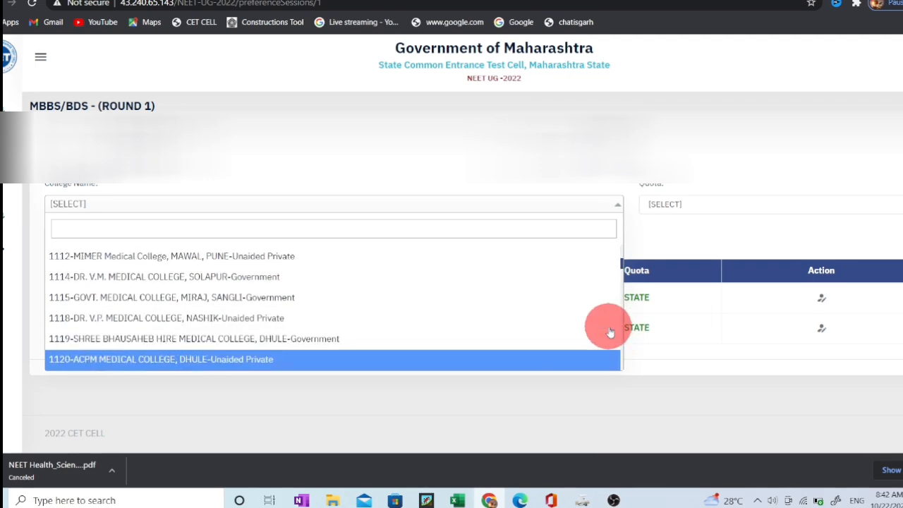
key("Down")
key("Down")
key("Down")
key("Down")
key("Down")
key("Down")
key("Down")
key("Down")
key("Down")
key("Down")
key("Down")
key("Down")
key("Down")
key("Down")
key("Down")
key("Down")
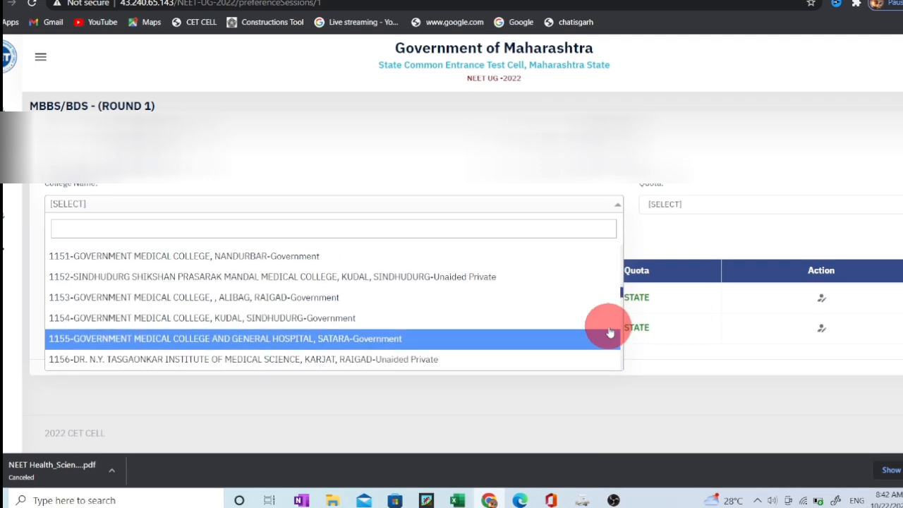
key("Down")
key("Down")
key("Down")
key("Down")
key("Down")
key("Down")
key("Down")
key("Down")
key("Down")
key("Down")
key("Down")
key("Down")
key("Down")
key("Down")
key("Down")
key("Down")
key("Down")
key("Down")
key("Down")
key("Down")
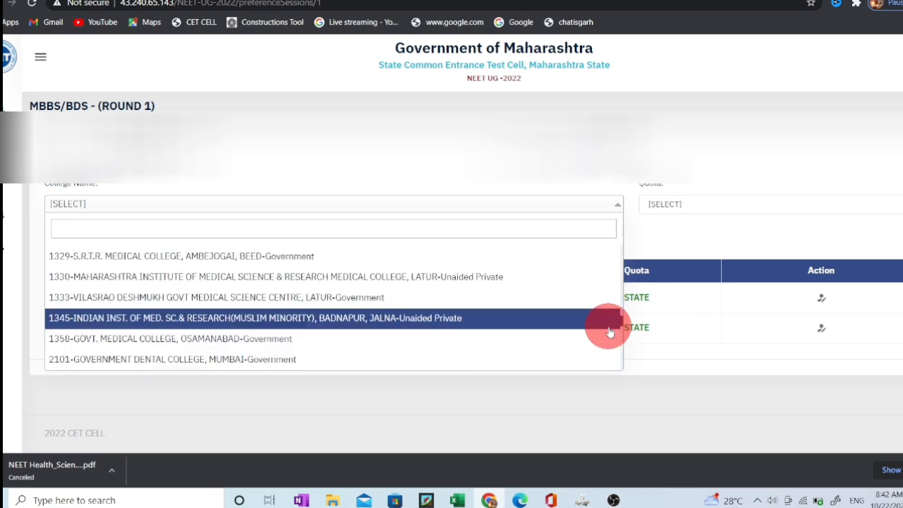
key("Down")
key("Down")
key("Down")
key("Down")
key("Down")
key("Down")
key("Down")
key("Down")
key("Down")
key("Down")
key("Down")
key("Down")
key("Down")
key("Down")
key("Down")
key("Down")
key("Down")
key("Down")
key("Down")
key("Down")
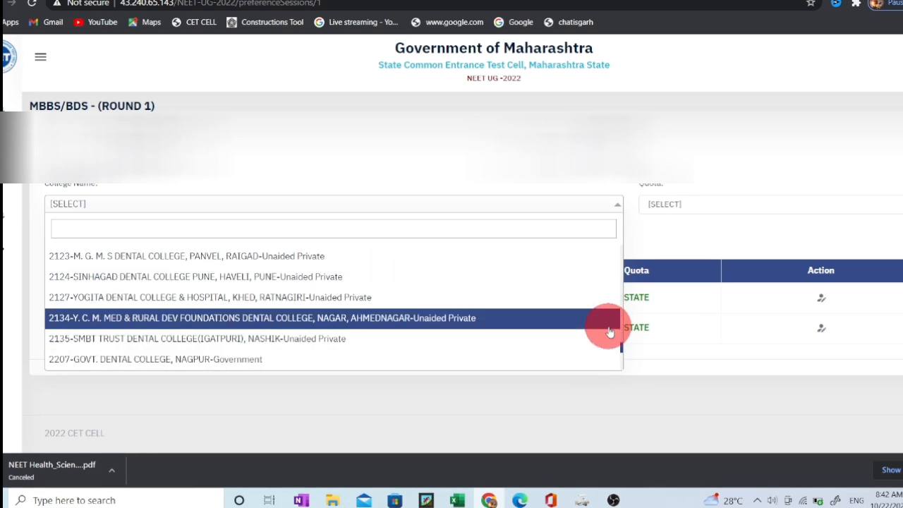
key("Down")
key("Down")
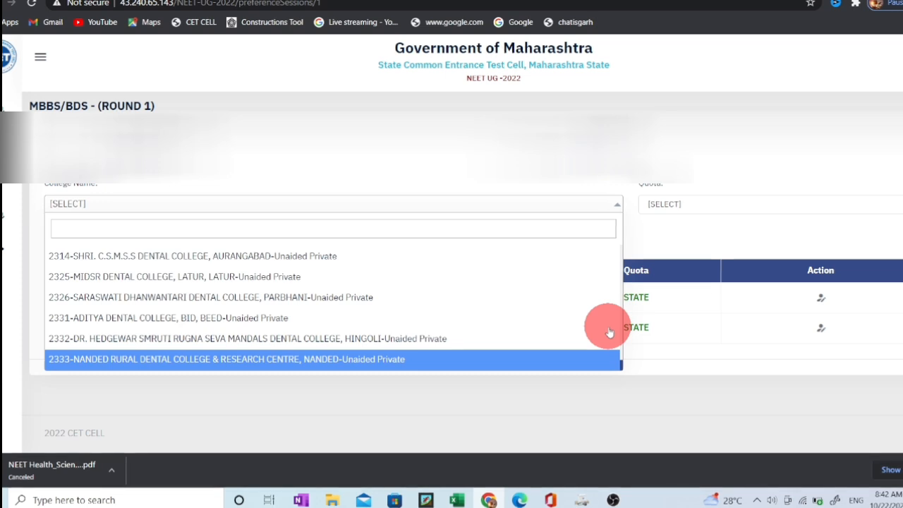
left_click(617, 207)
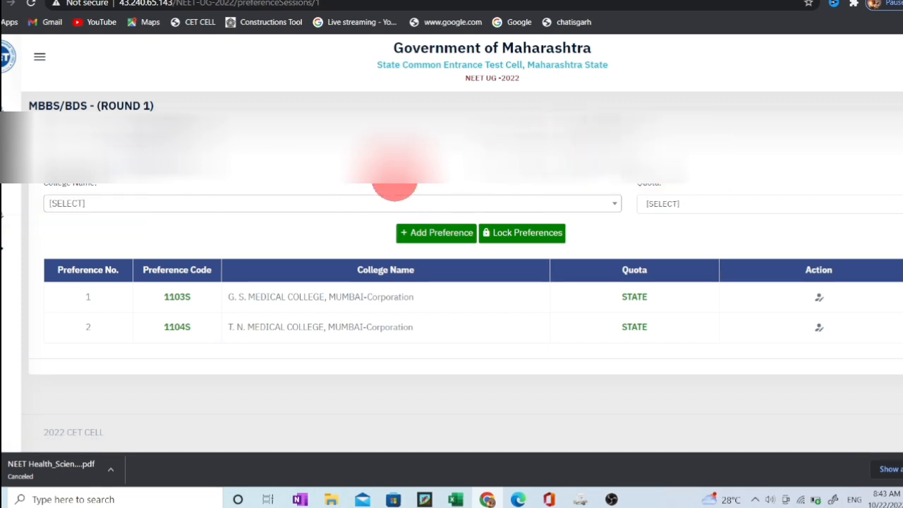
- Open the BPTH/BOTH/BASLP/B P&O/B.Sc.Nursing Round 1 preference form and choose college 6101-PTT&TC LTM MEDICAL COLLEGE, SION, MUMBAI-Corporation
left_click(6, 213)
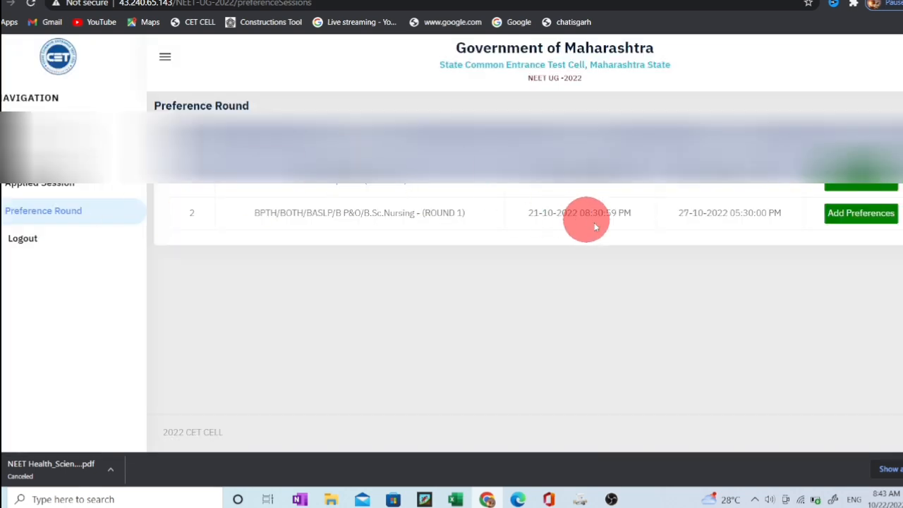
left_click(864, 216)
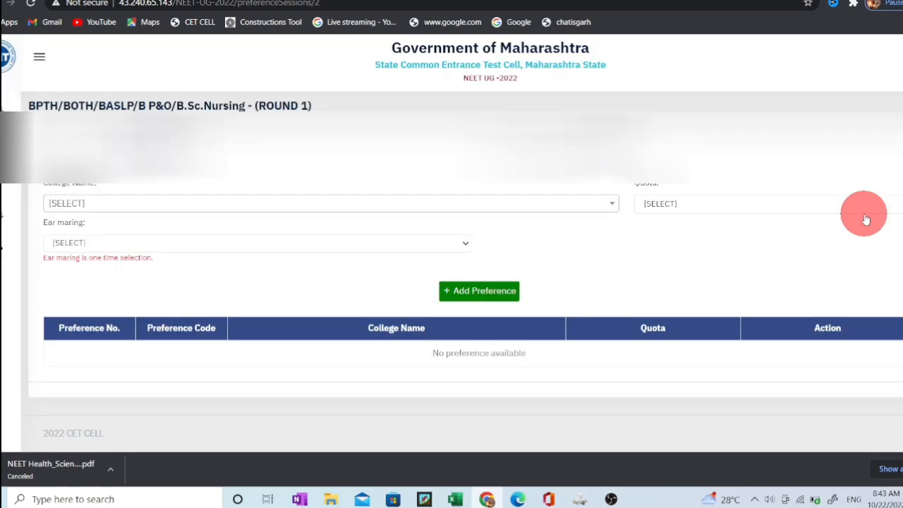
left_click(573, 209)
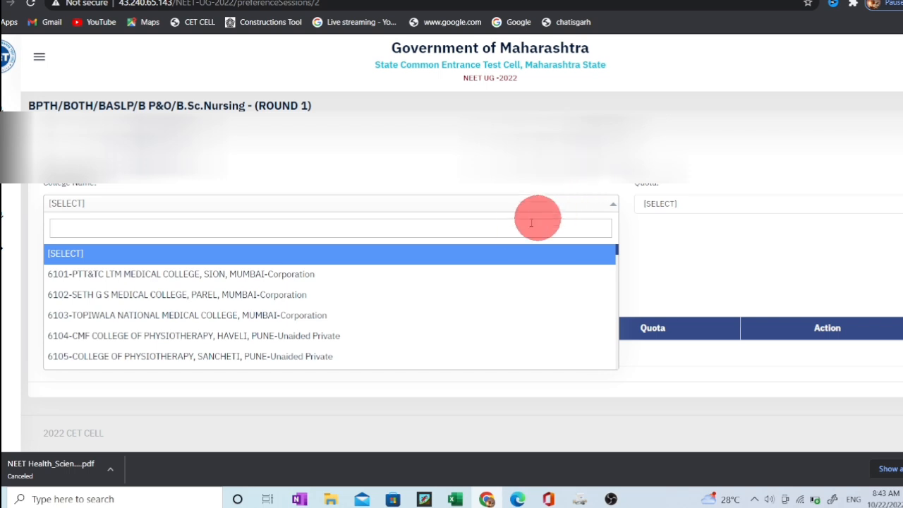
left_click(387, 280)
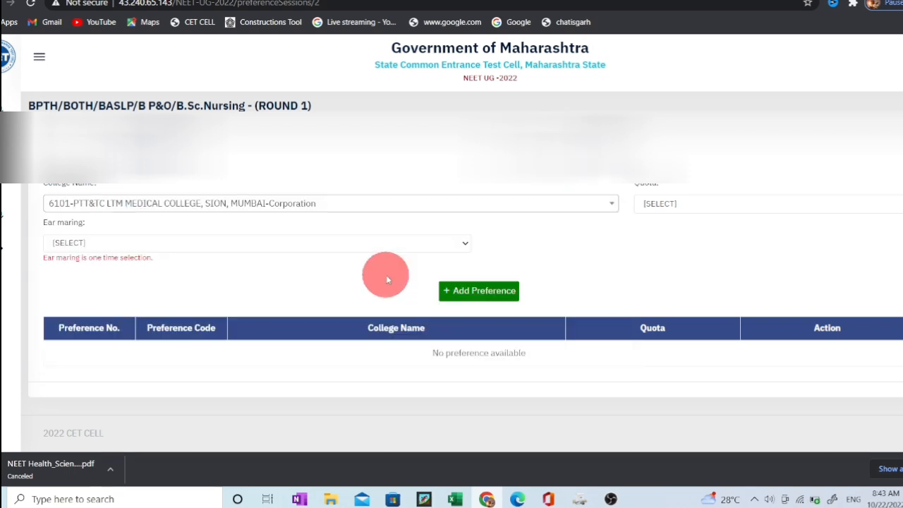
- View the available quota, ear marking and college choices in the BPTH/BOTH/BASLP/B P&O/B.Sc.Nursing preference form
left_click(893, 211)
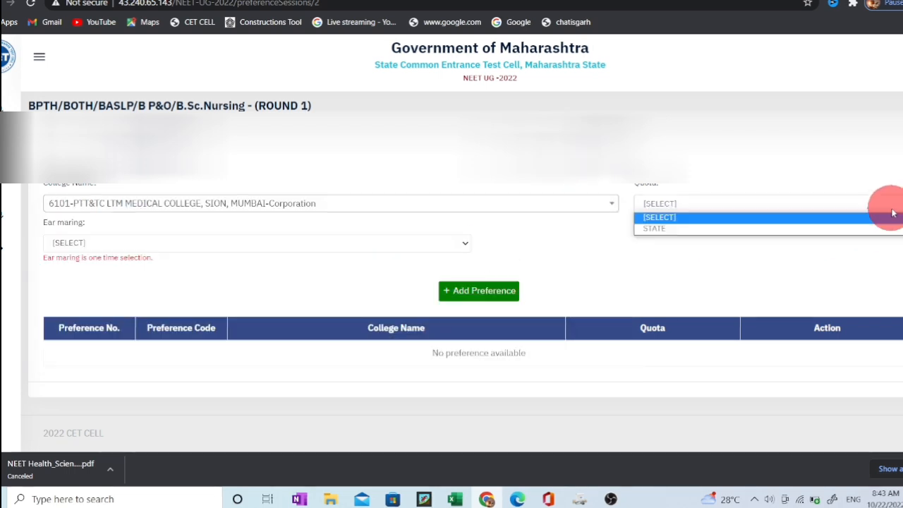
left_click(813, 241)
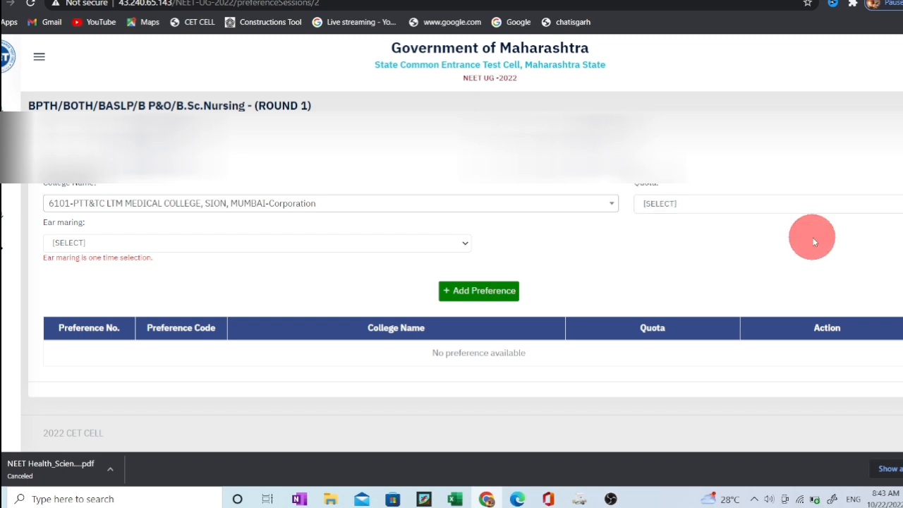
left_click(266, 243)
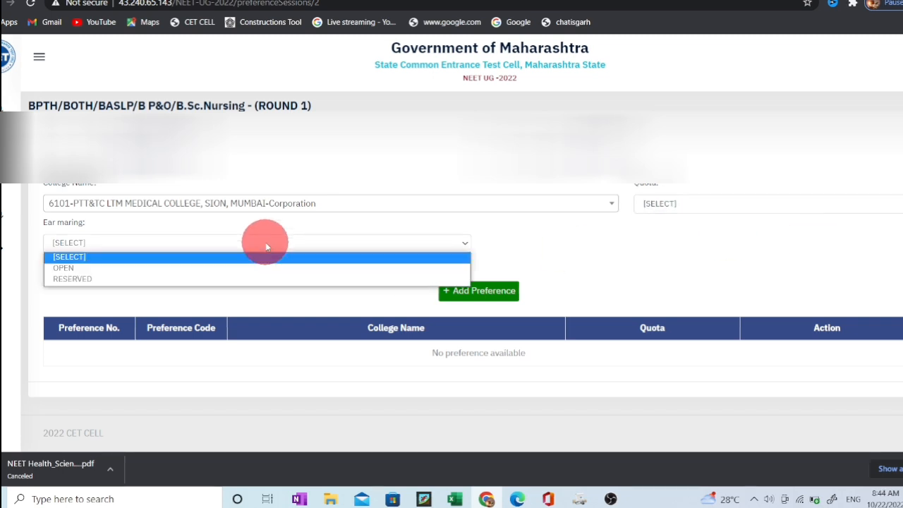
left_click(575, 280)
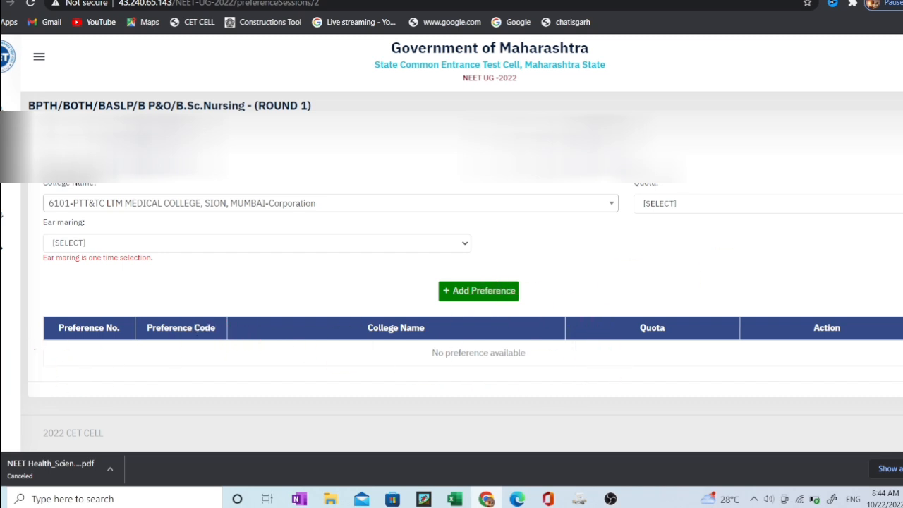
left_click(464, 206)
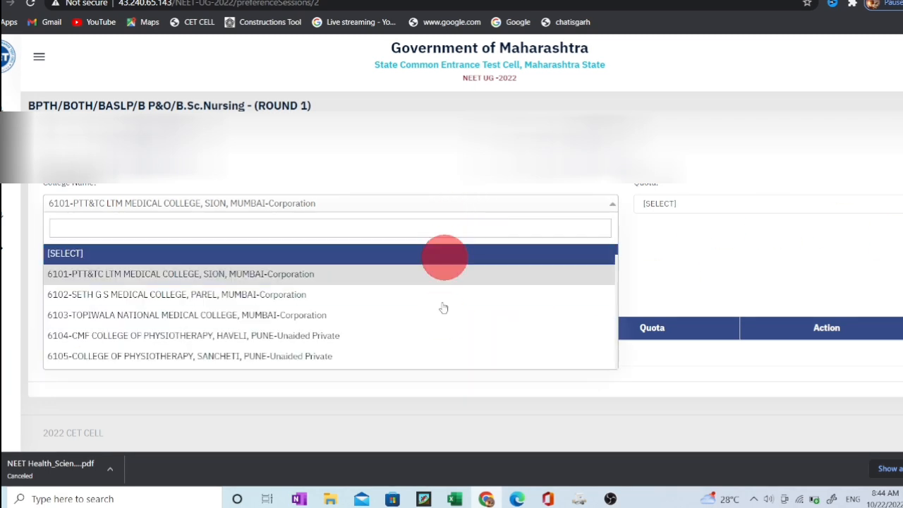
left_click(690, 244)
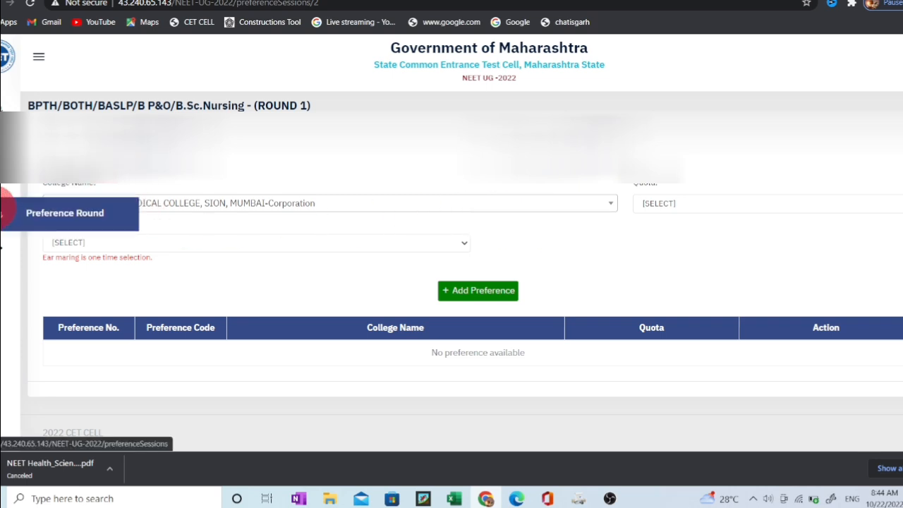
- Return to the preference rounds, reopen the MBBS/BDS Round 1 preferences, and log out of the portal
left_click(3, 212)
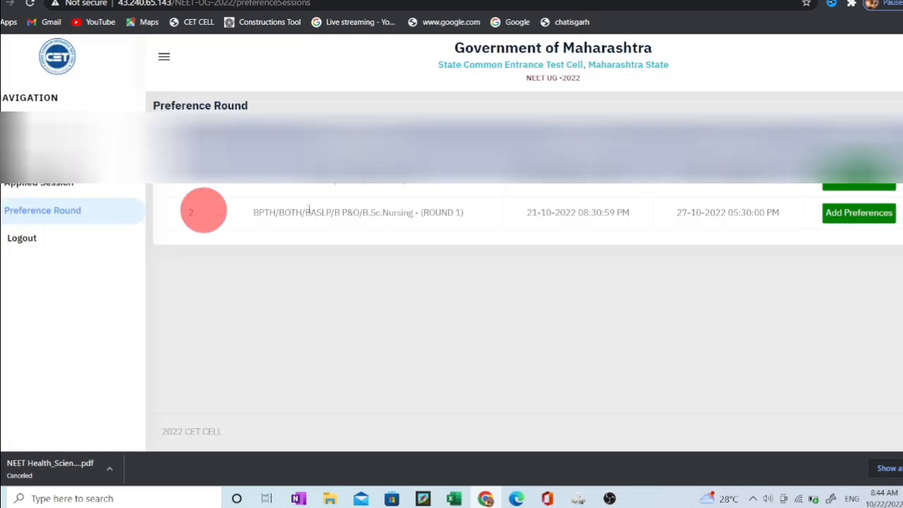
left_click(842, 188)
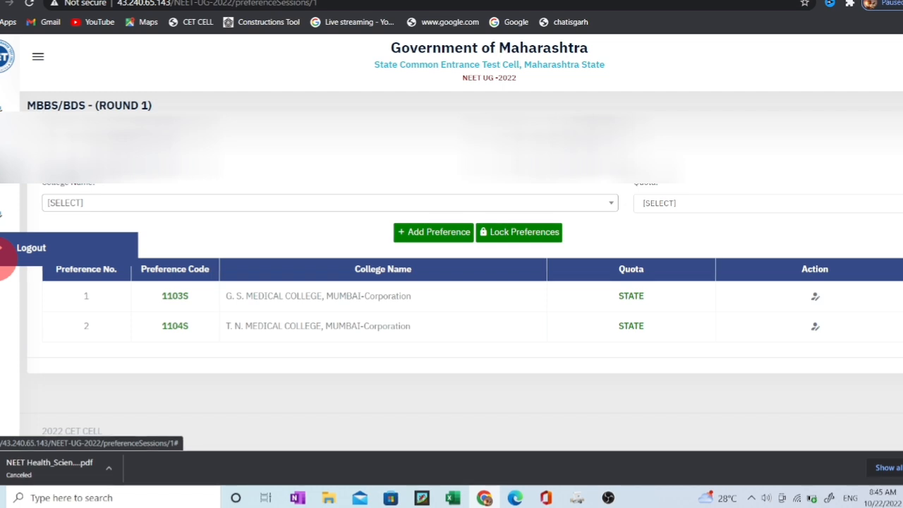
left_click(19, 260)
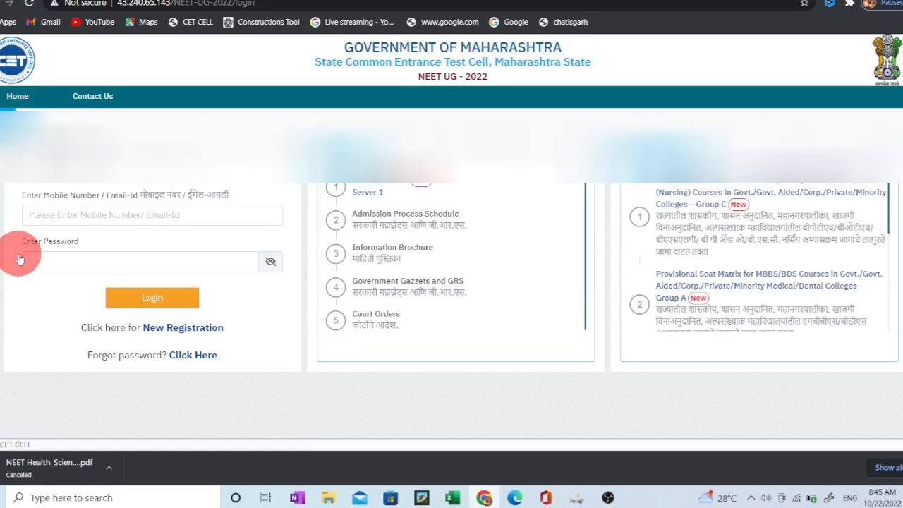
left_click(610, 497)
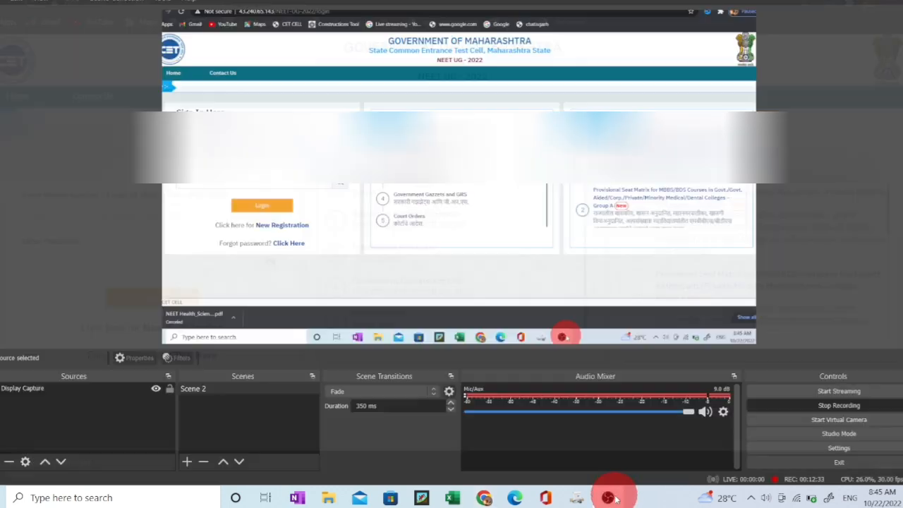